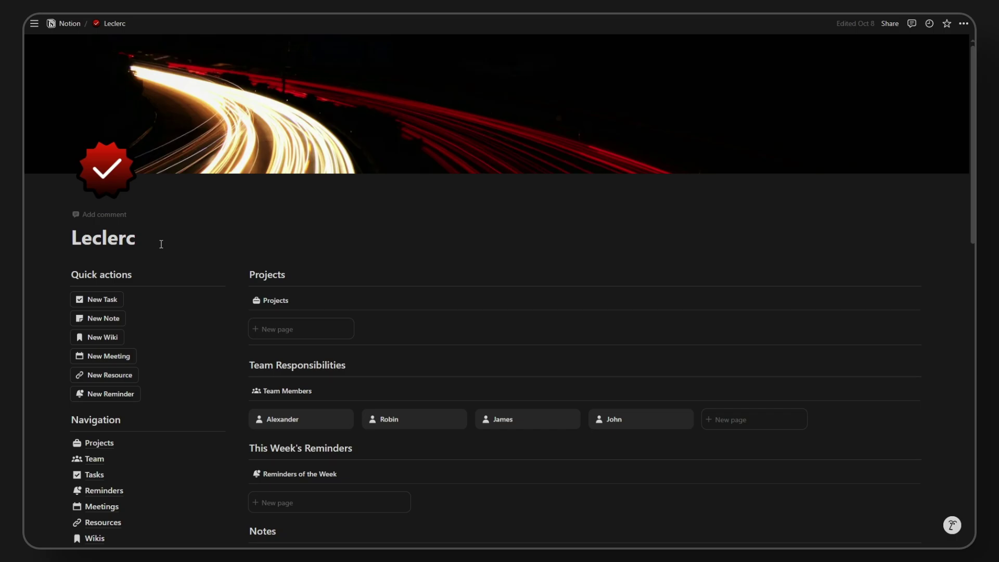
Step: Open the Databases page from the Leclerc dashboard to view its database list, and return to the dashboard
scroll(162, 243, "down", 3)
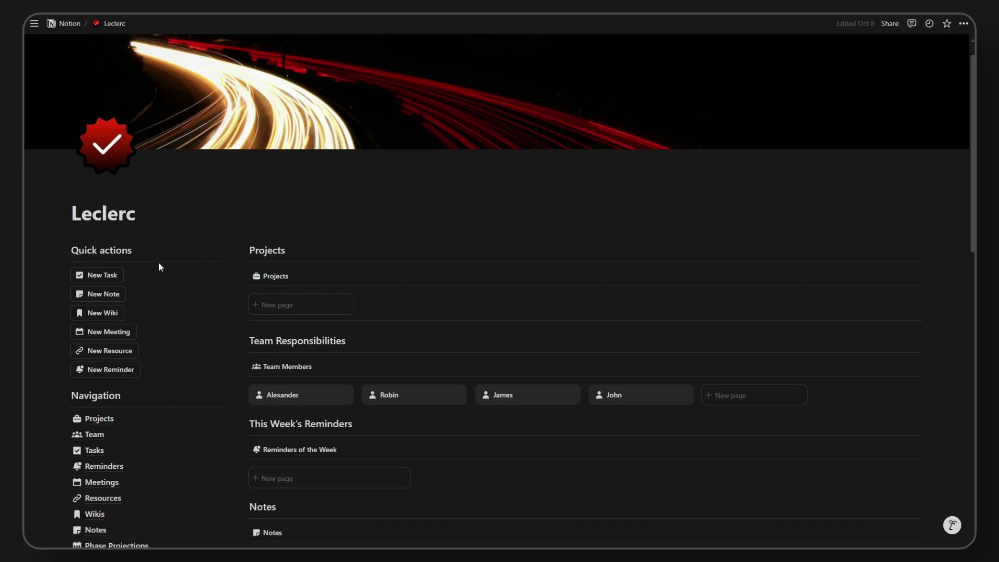
mouse_move(163, 318)
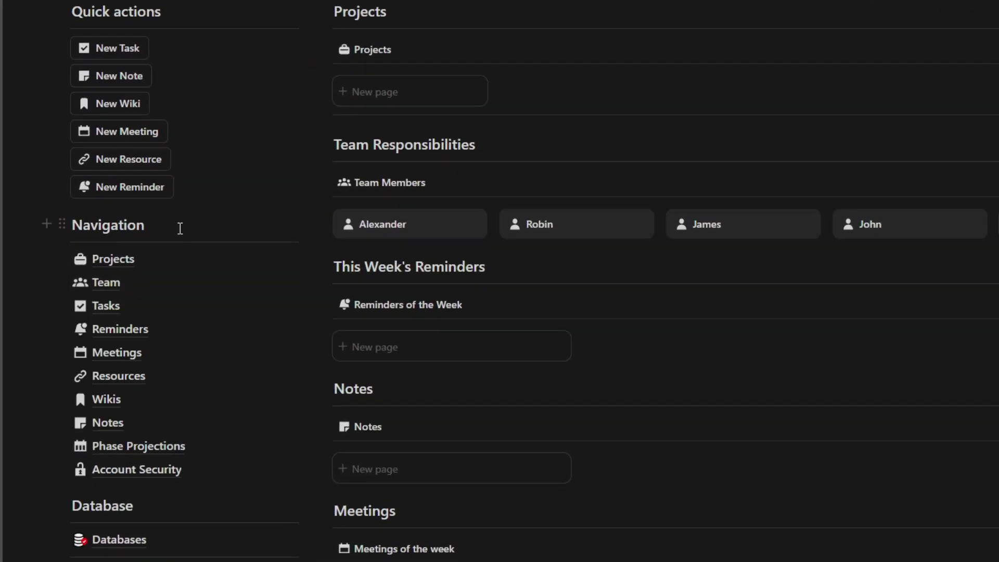
left_click(160, 539)
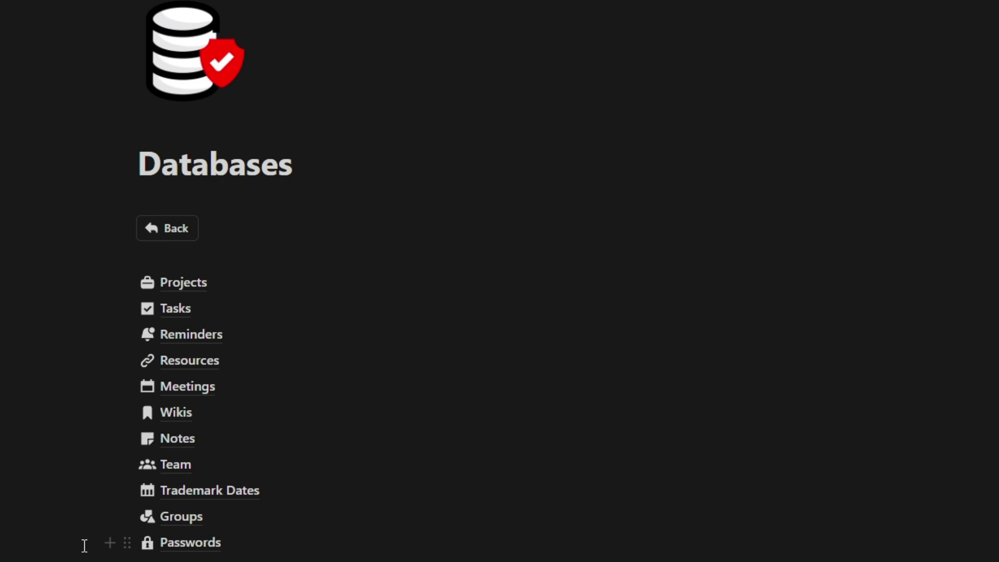
left_click(164, 234)
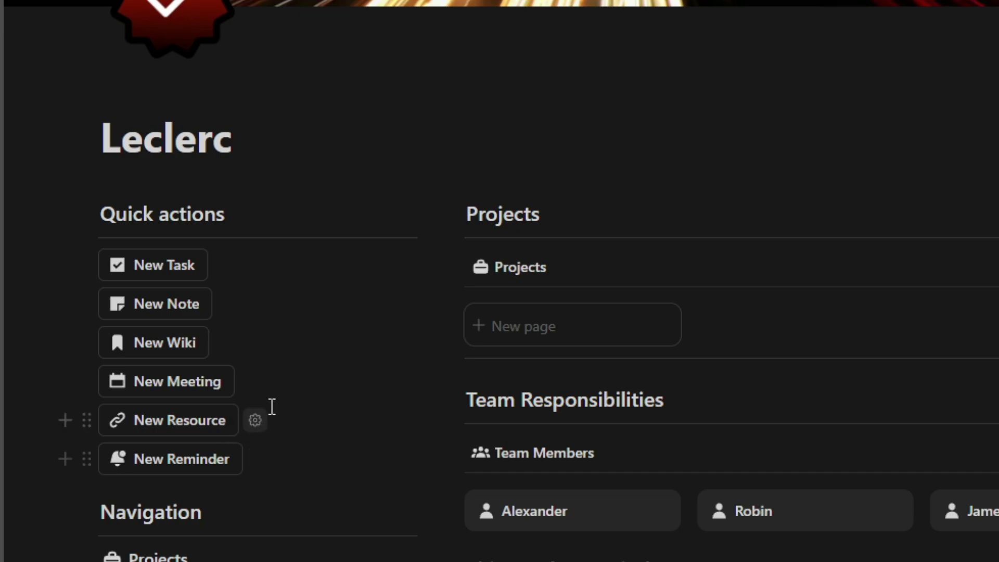
Step: View the Projects page listed under Navigation and return to the Leclerc dashboard
scroll(279, 257, "down", 6)
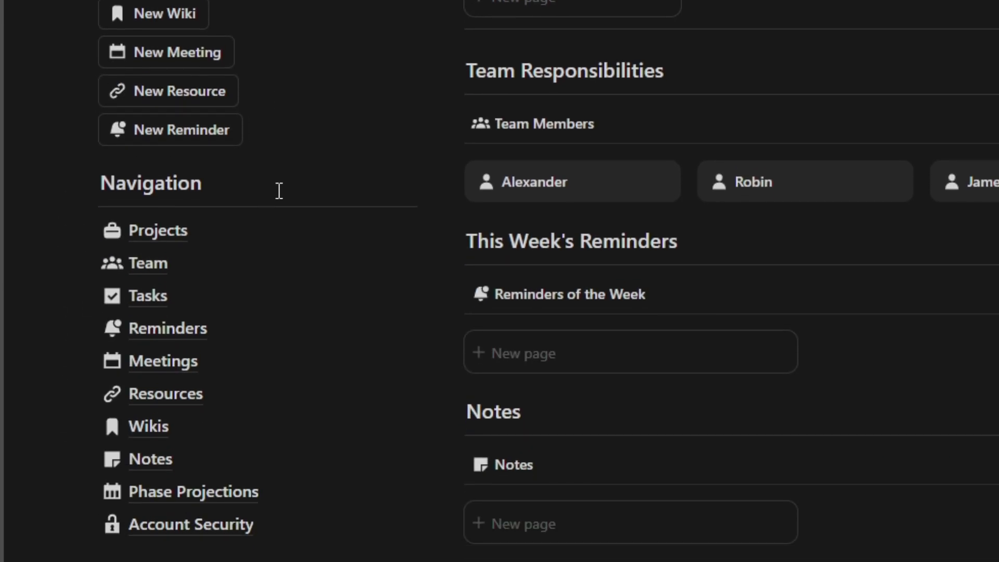
mouse_move(223, 237)
left_click(210, 238)
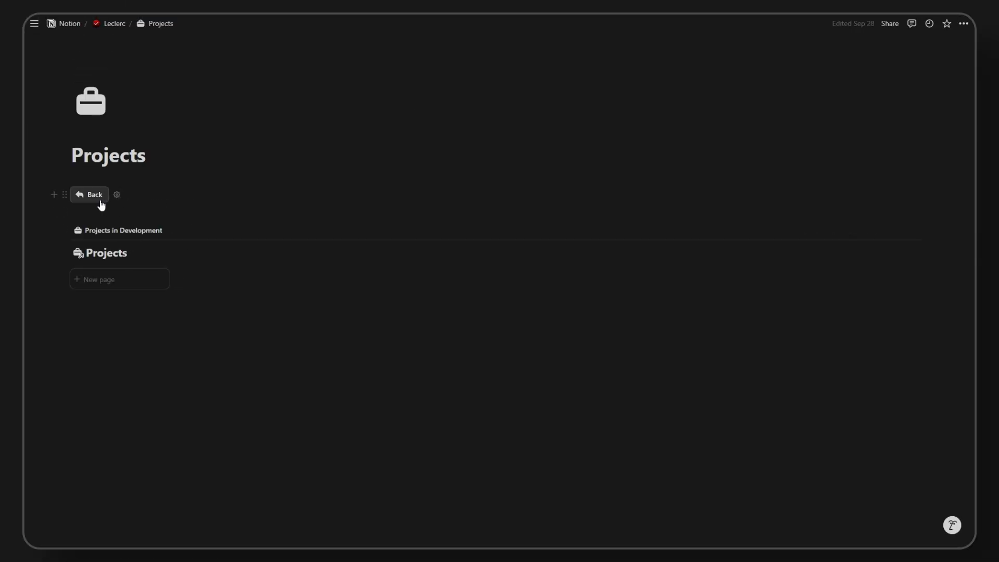
left_click(101, 204)
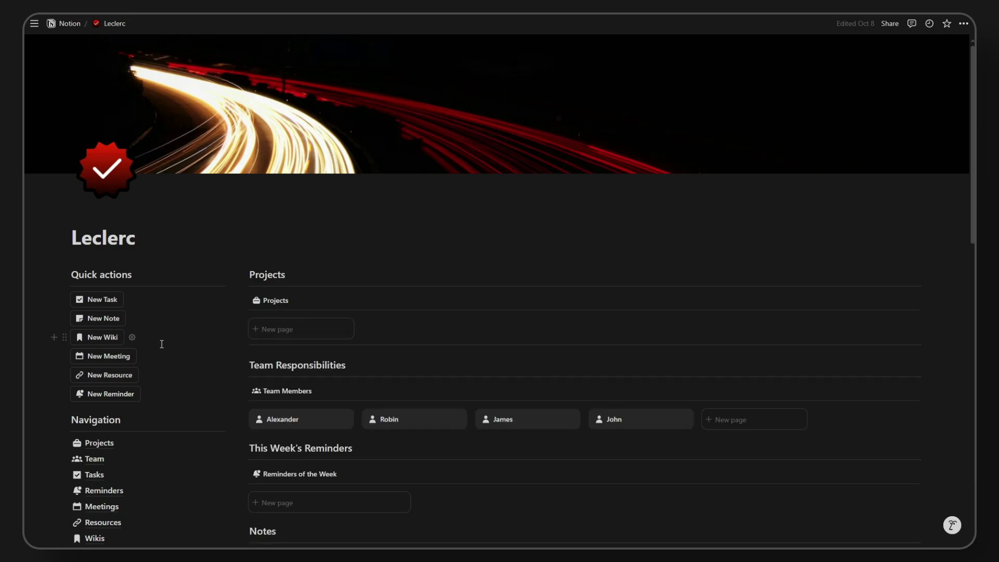
Step: View the Team page with its member cards and return to the Leclerc dashboard
scroll(162, 344, "down", 2)
mouse_move(123, 352)
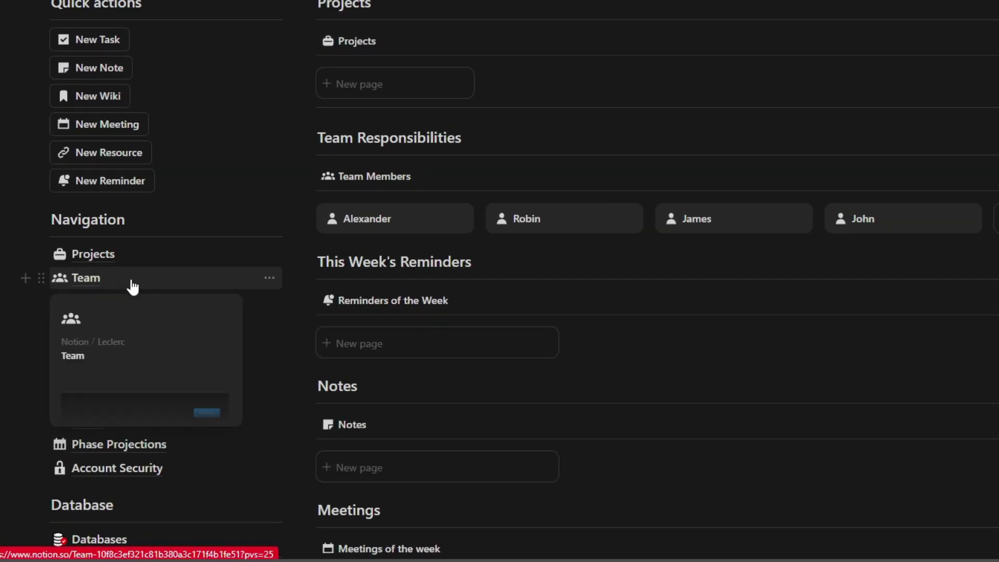
left_click(133, 286)
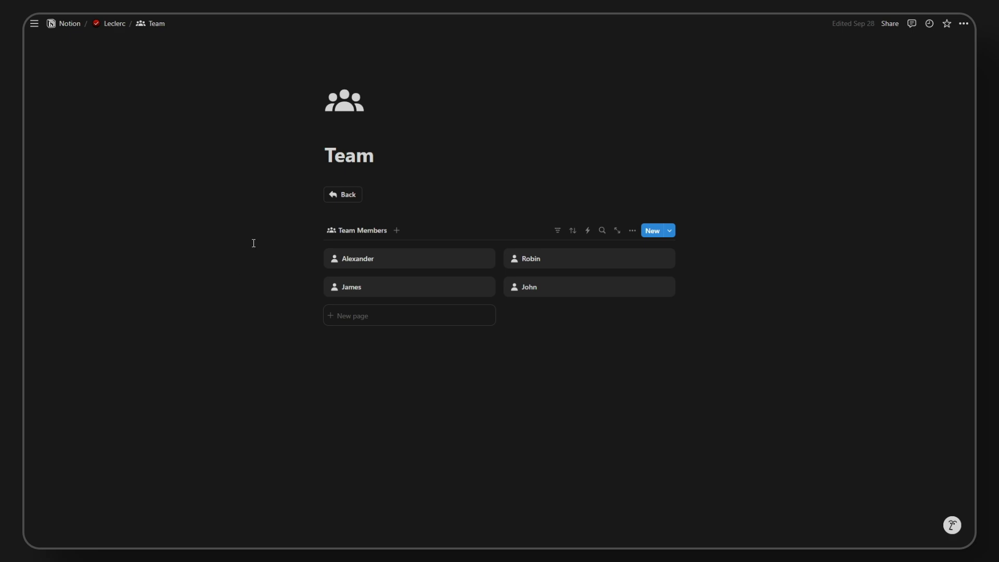
left_click(333, 200)
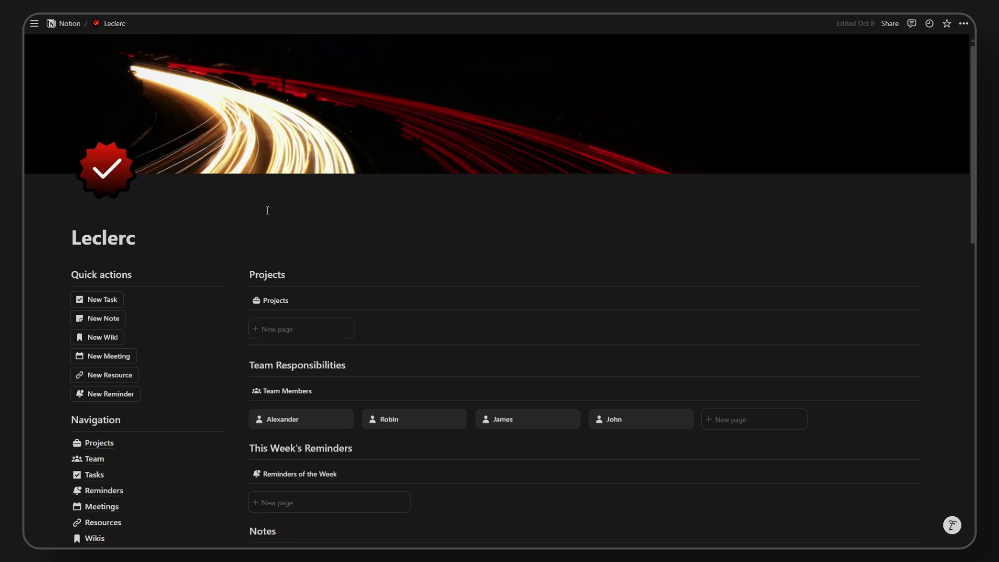
Step: View the Tasks page with its priority and task process sections, and leave it for the dashboard
scroll(143, 307, "down", 2)
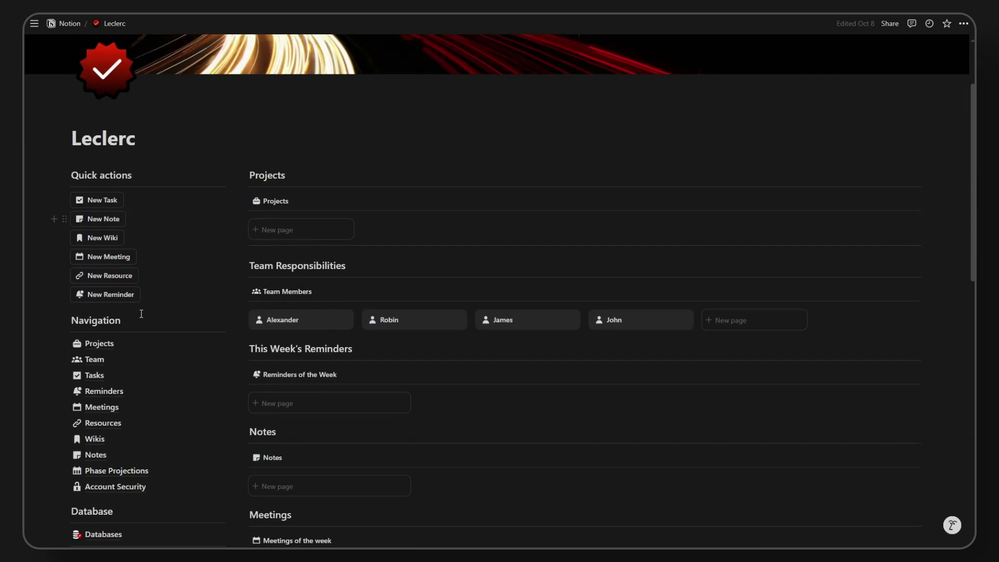
left_click(127, 378)
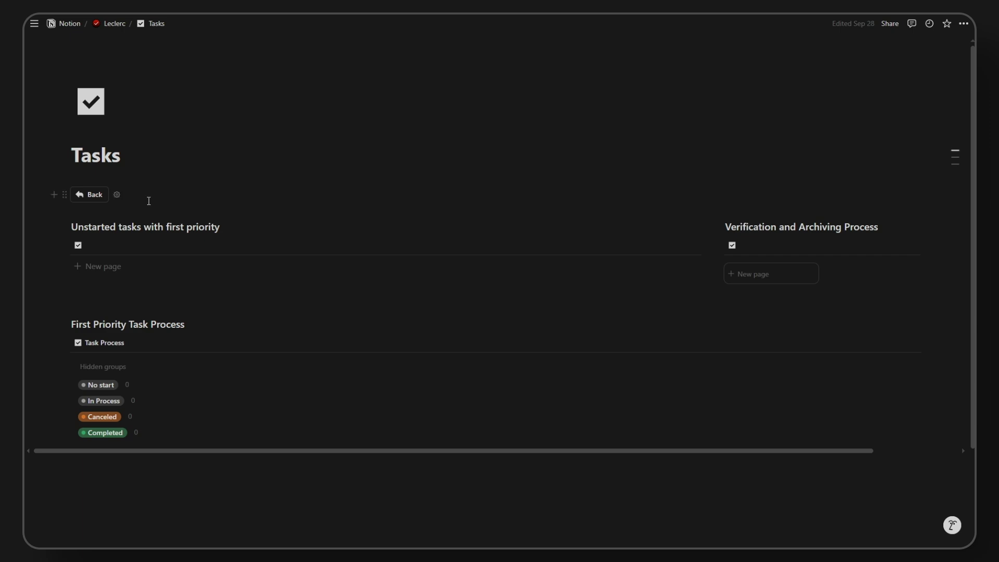
left_click(97, 198)
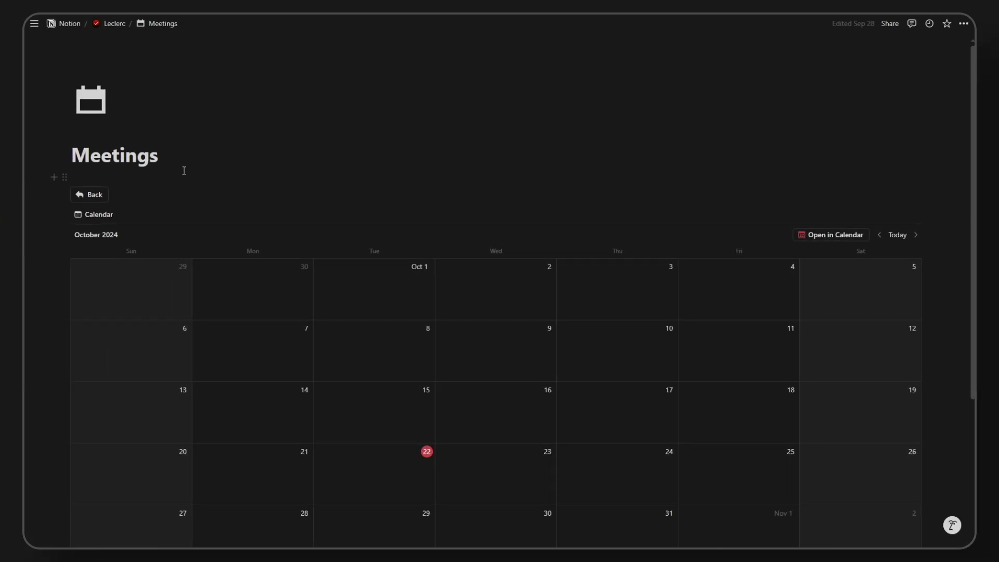
Step: Create a meeting page on September 2, 2024 in the Meetings calendar and link two team members to it
left_click(880, 236)
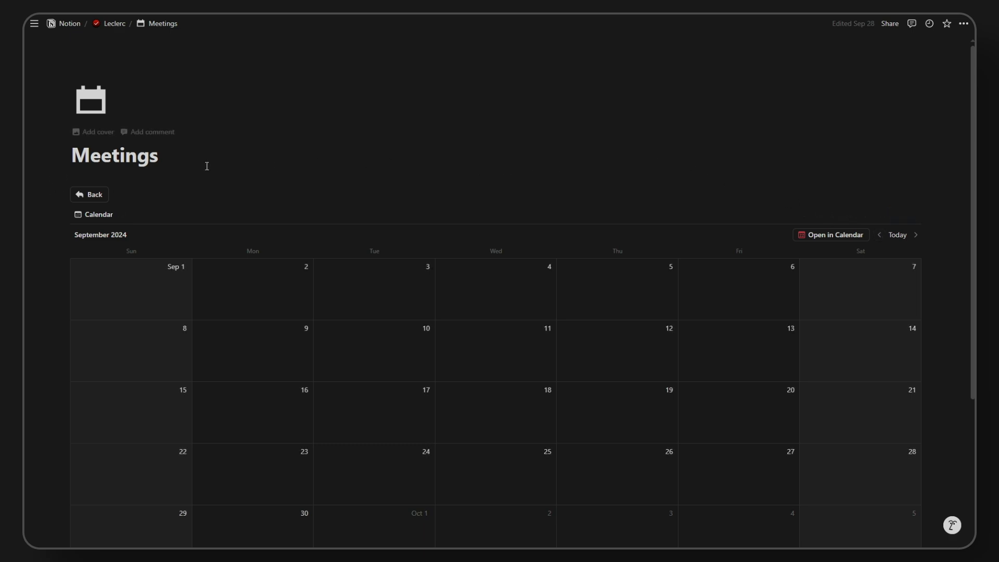
left_click(200, 267)
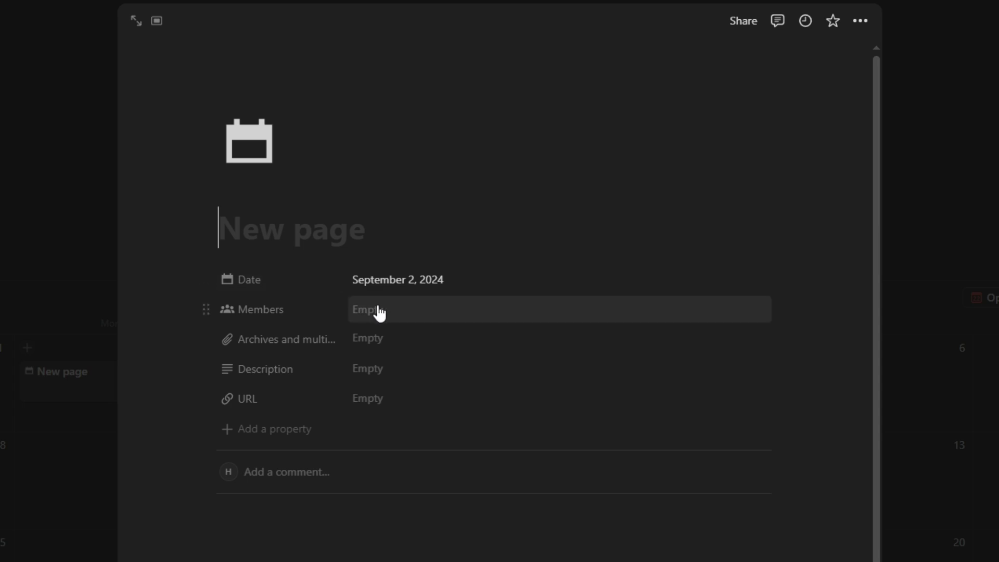
left_click(378, 311)
left_click(411, 364)
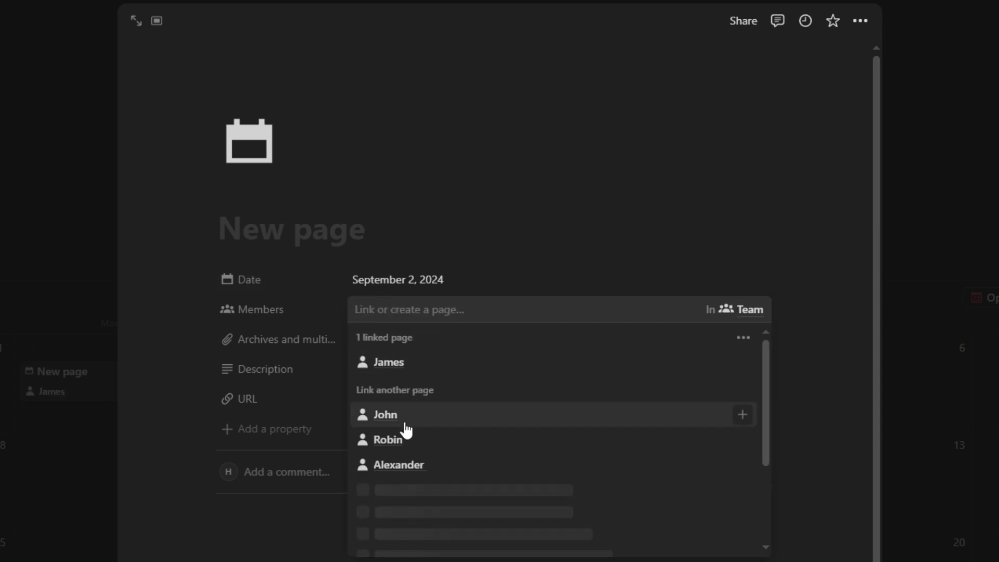
left_click(405, 423)
left_click(446, 251)
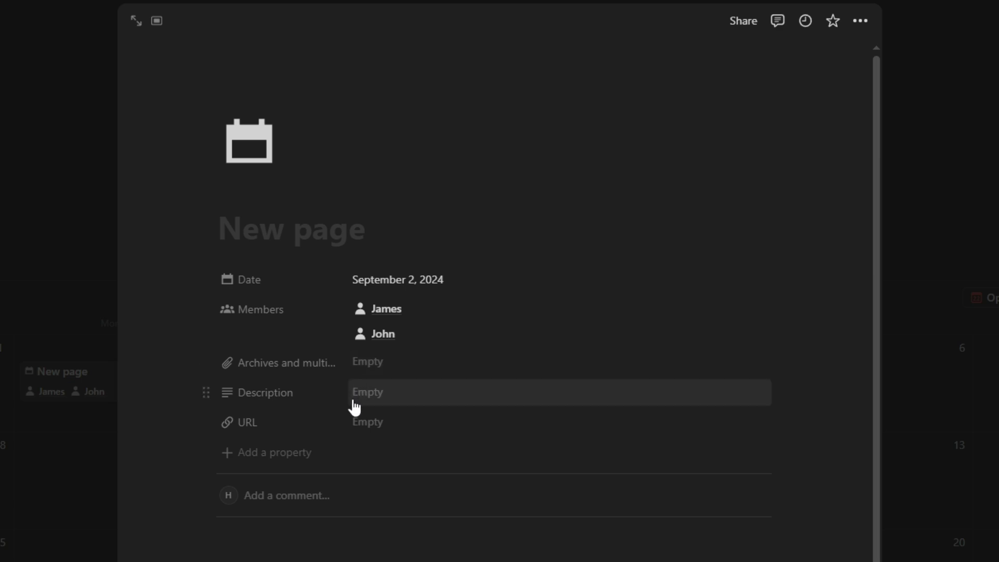
left_click(390, 432)
key("Escape")
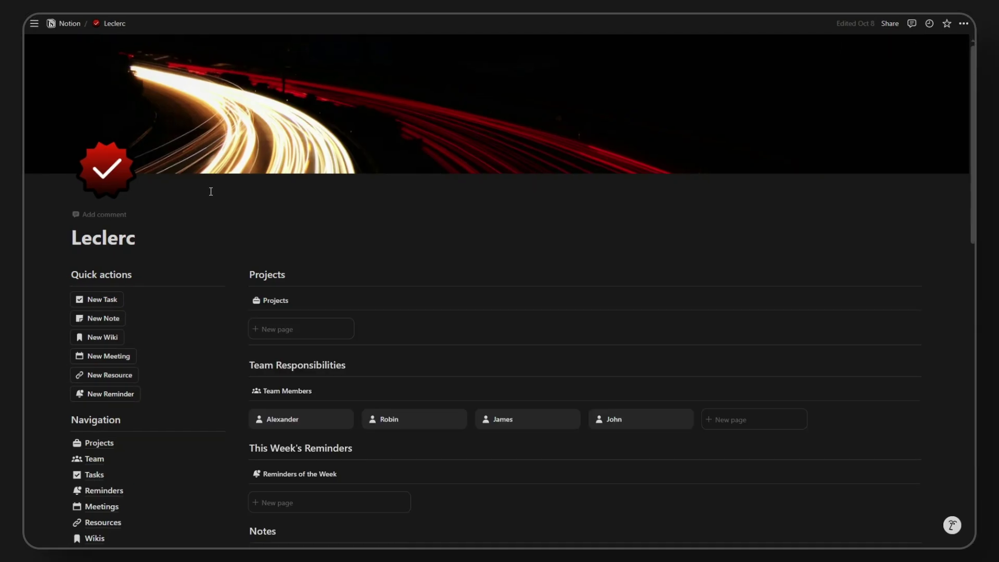
Step: View the Reminders page from the dashboard's Navigation list and return to the dashboard
scroll(208, 192, "down", 1)
scroll(207, 195, "down", 2)
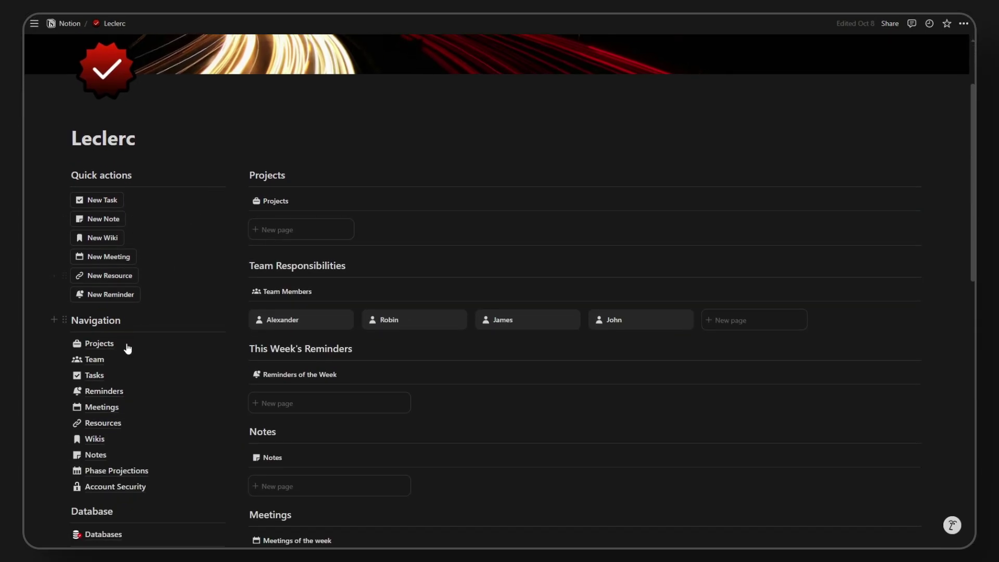
left_click(104, 391)
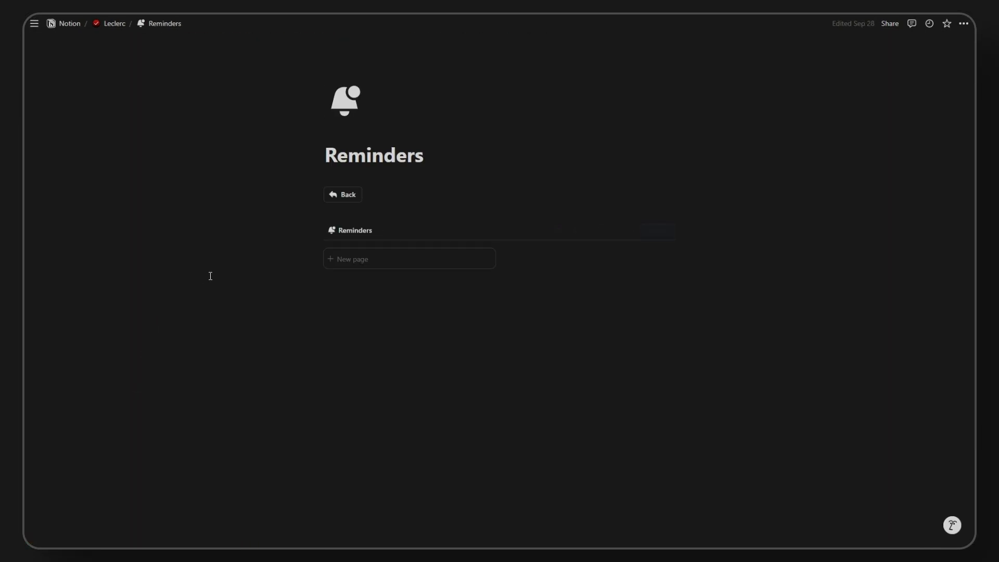
left_click(337, 203)
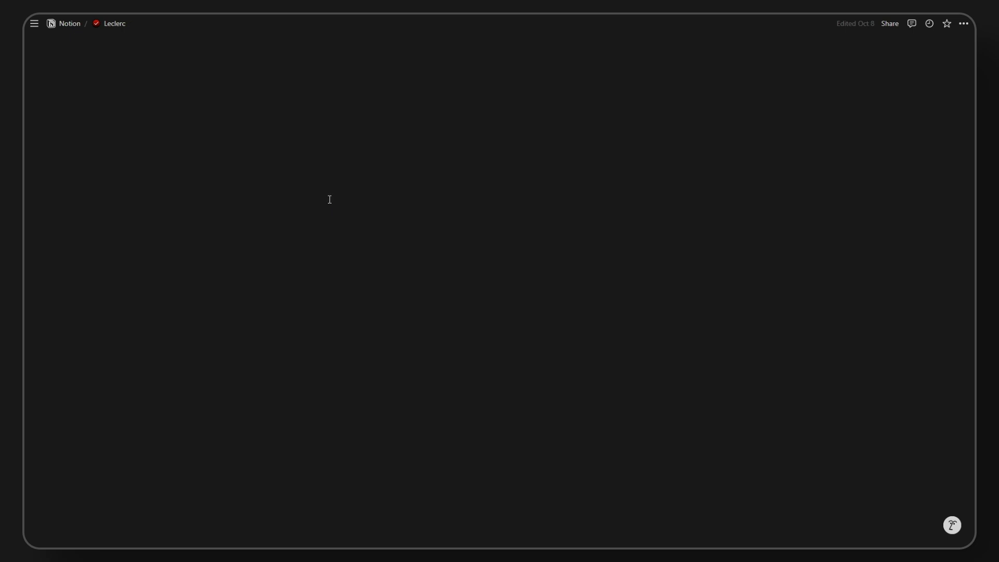
Step: View the Wikis page, return to the dashboard, and open the Phase Projections page
scroll(125, 286, "down", 2)
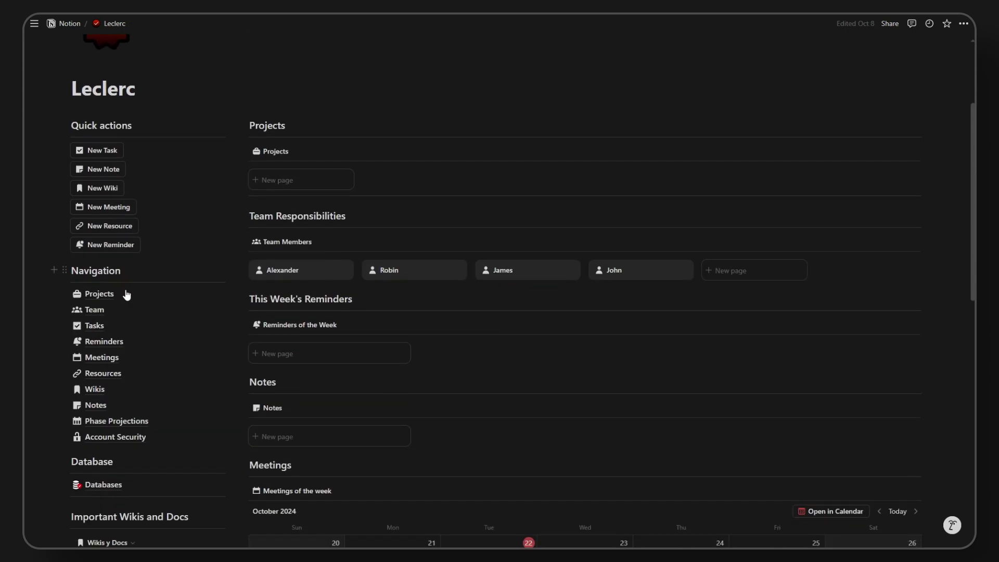
left_click(125, 390)
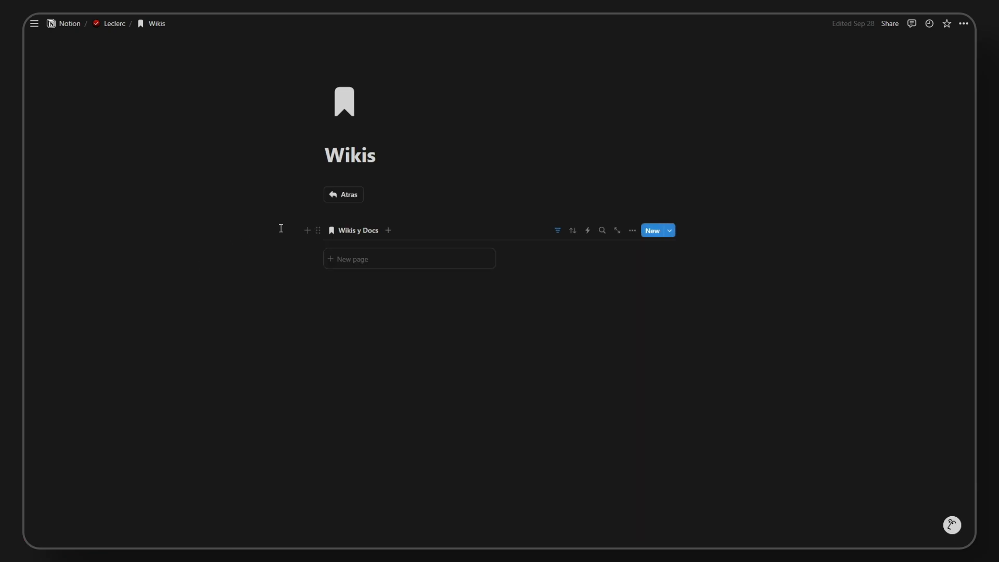
left_click(331, 200)
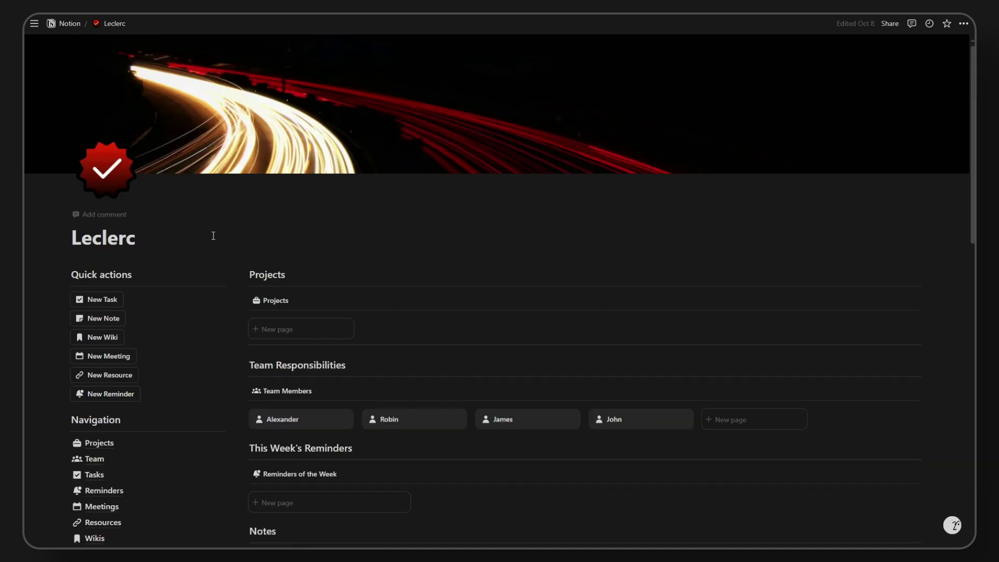
scroll(208, 301, "down", 2)
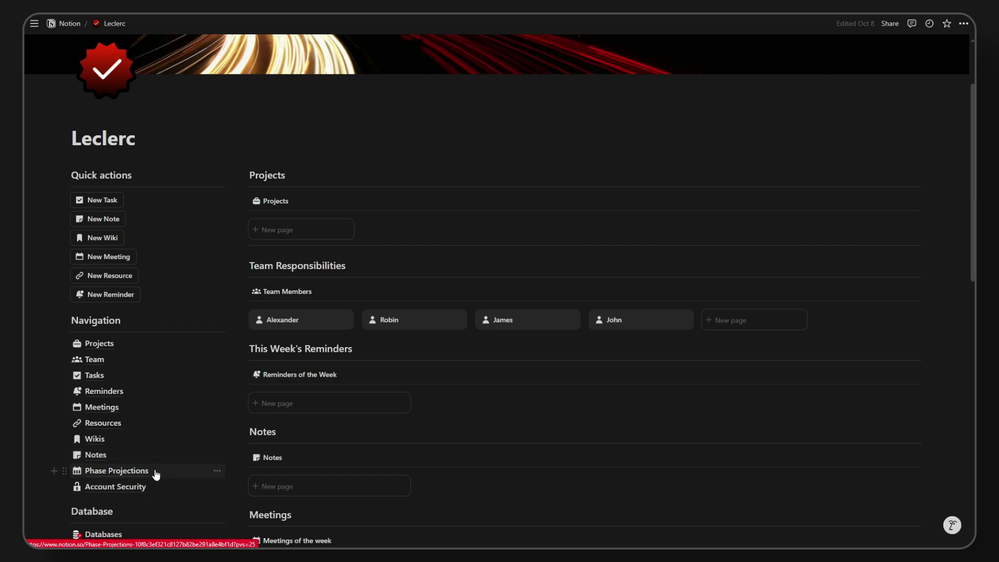
left_click(156, 474)
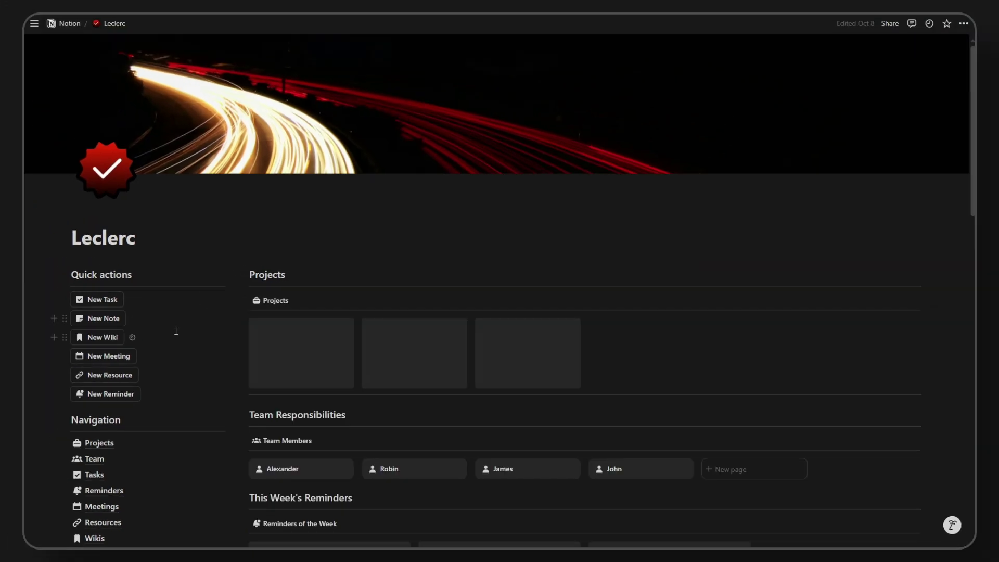
Step: Inspect the Passwords page inside Account Security, including its hidden group, and return to the home dashboard
scroll(175, 331, "down", 2)
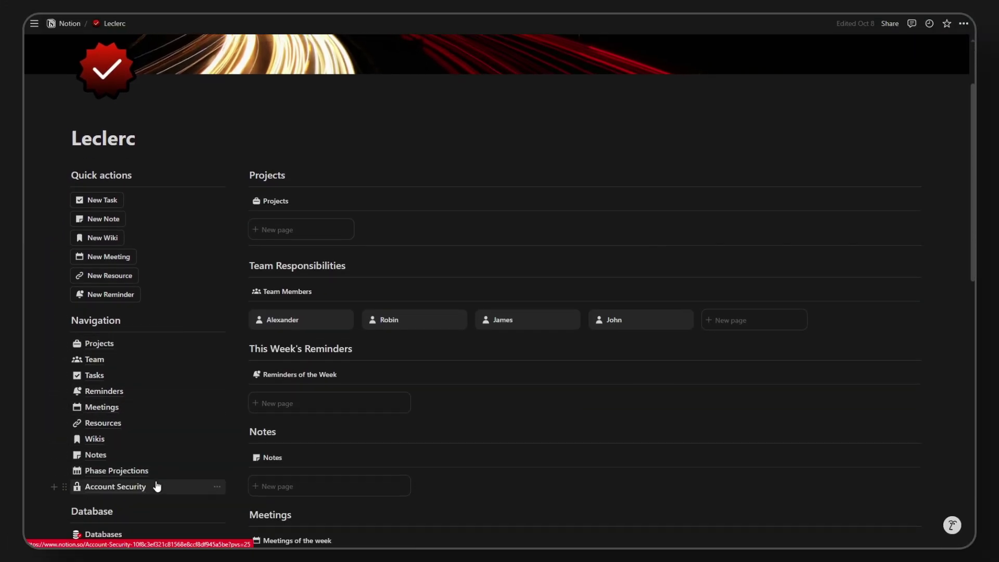
left_click(157, 485)
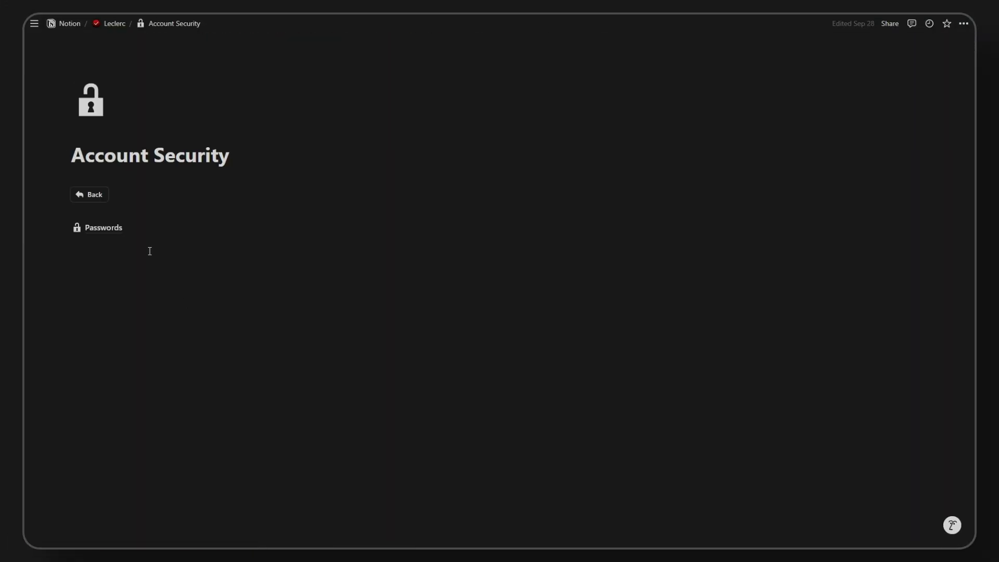
left_click(111, 230)
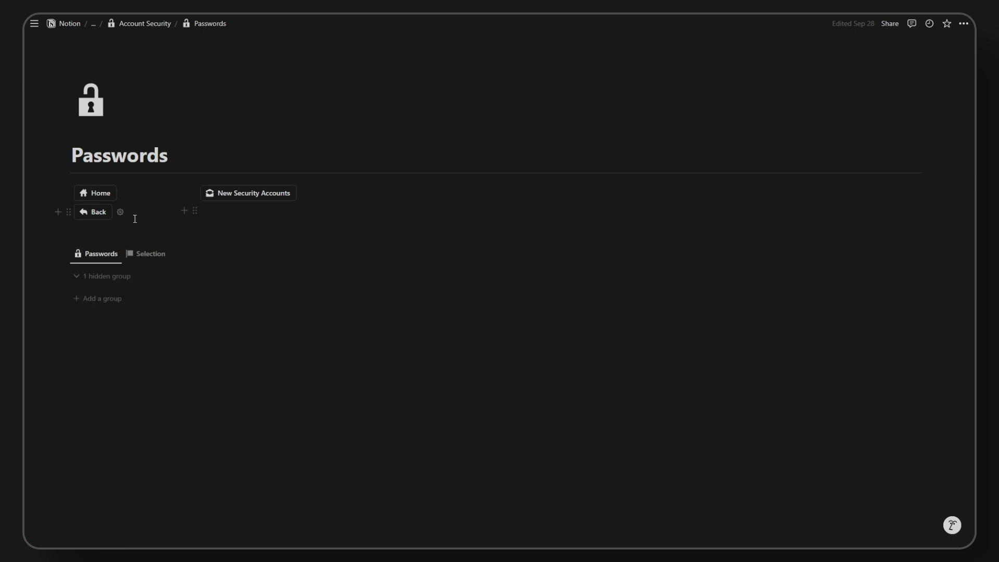
left_click(104, 282)
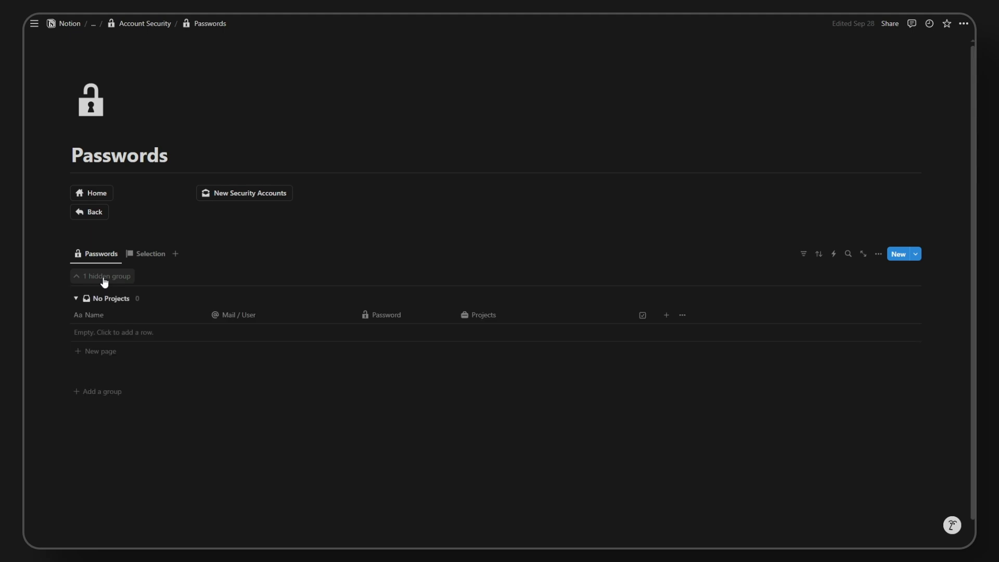
left_click(104, 282)
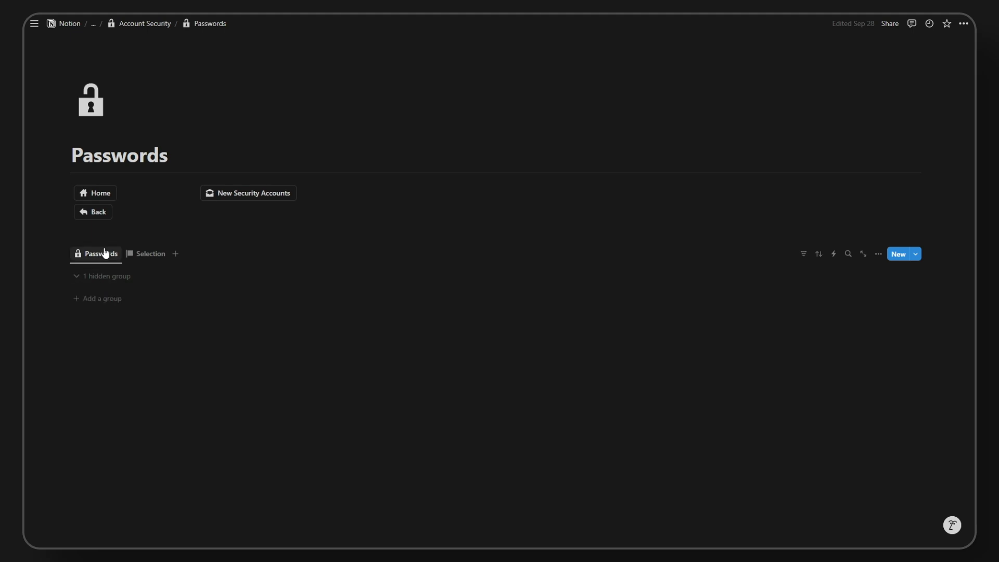
left_click(89, 214)
left_click(90, 195)
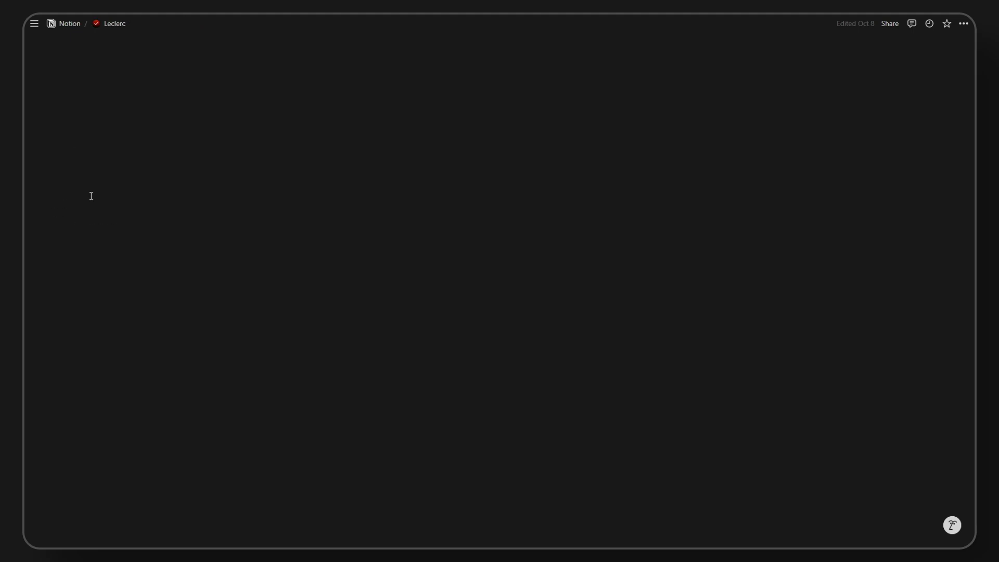
scroll(191, 221, "down", 2)
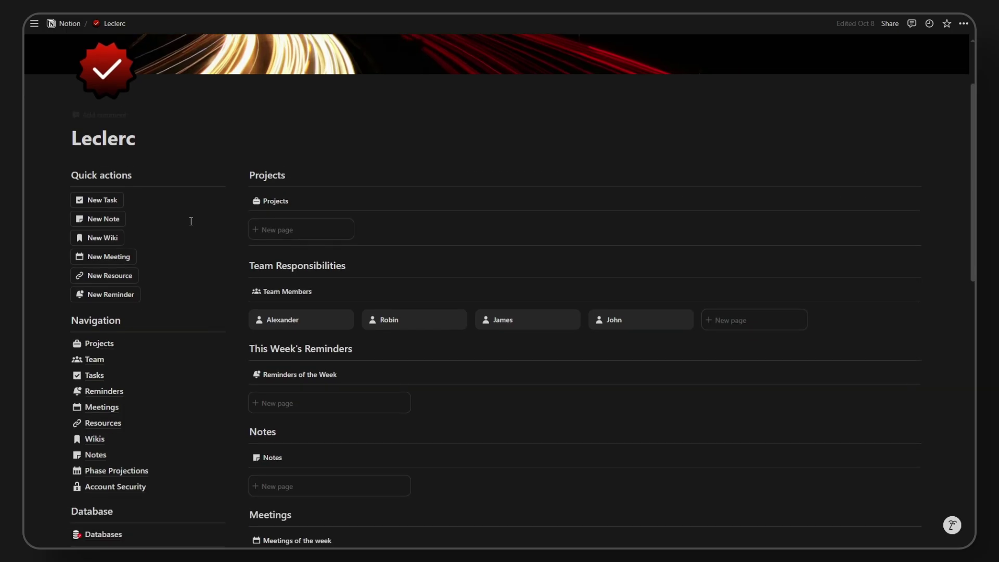
scroll(190, 221, "down", 3)
scroll(192, 223, "up", 4)
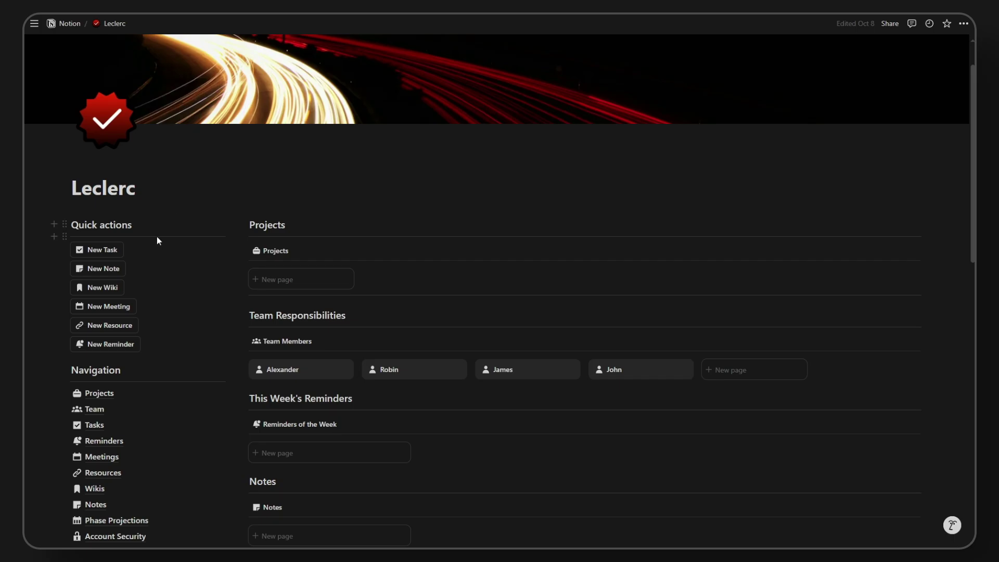
scroll(157, 237, "down", 1)
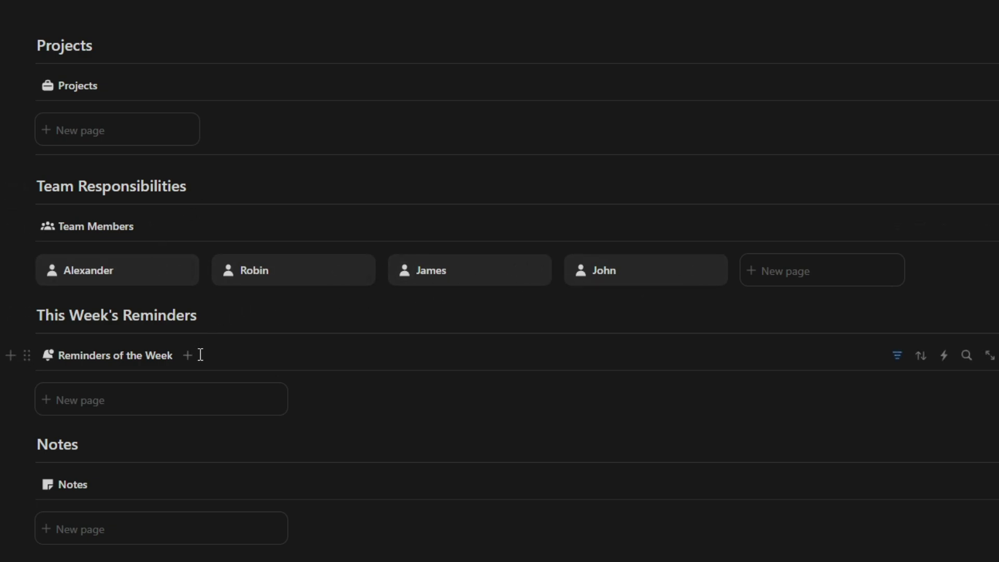
Step: Look through the dashboard's Reminders, Notes, Meetings, Important Wikis and Docs, and Resources sections, and return to the page's beginning
scroll(134, 338, "down", 3)
scroll(132, 331, "down", 4)
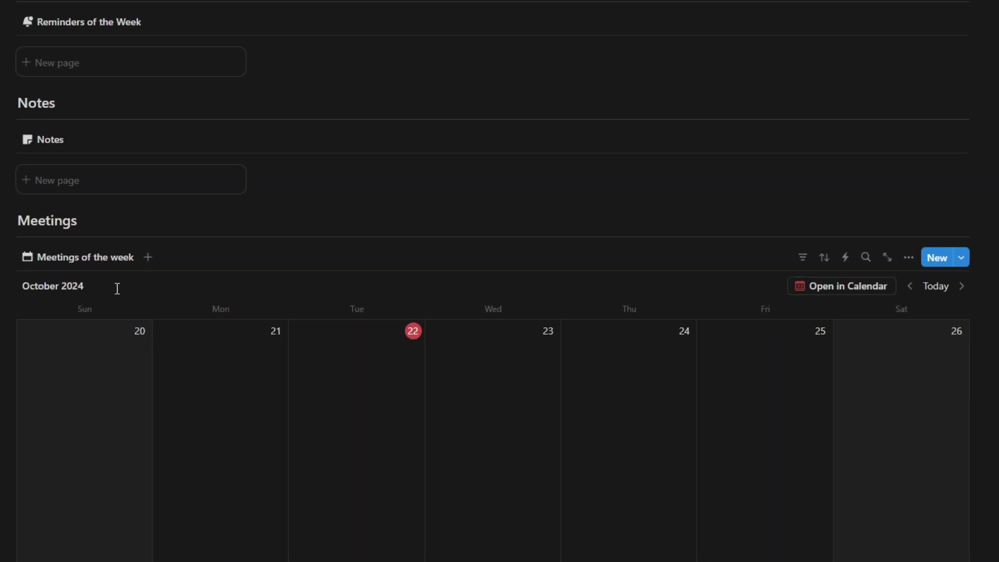
scroll(117, 288, "down", 2)
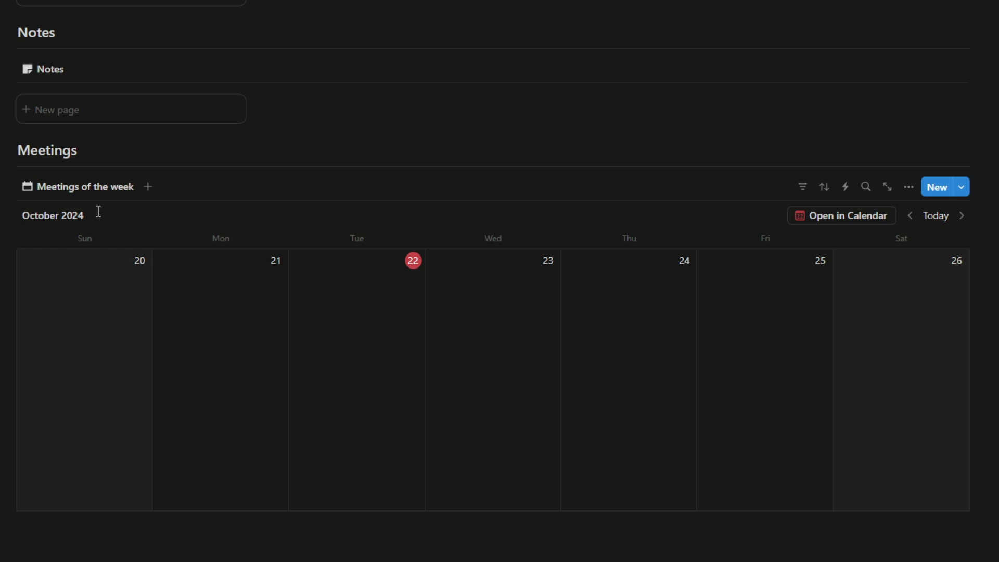
scroll(3, 203, "down", 2)
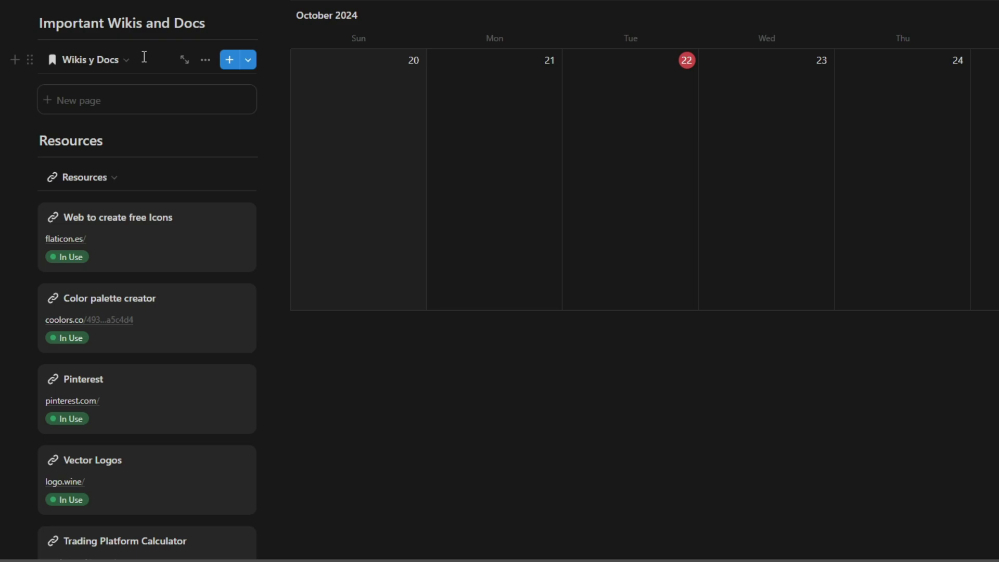
scroll(144, 56, "down", 1)
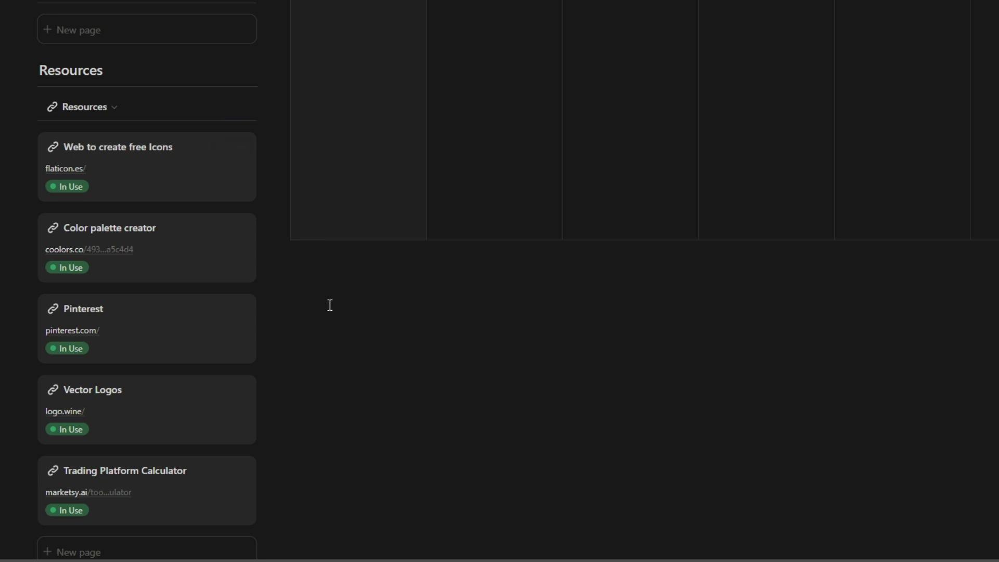
scroll(343, 400, "up", 5)
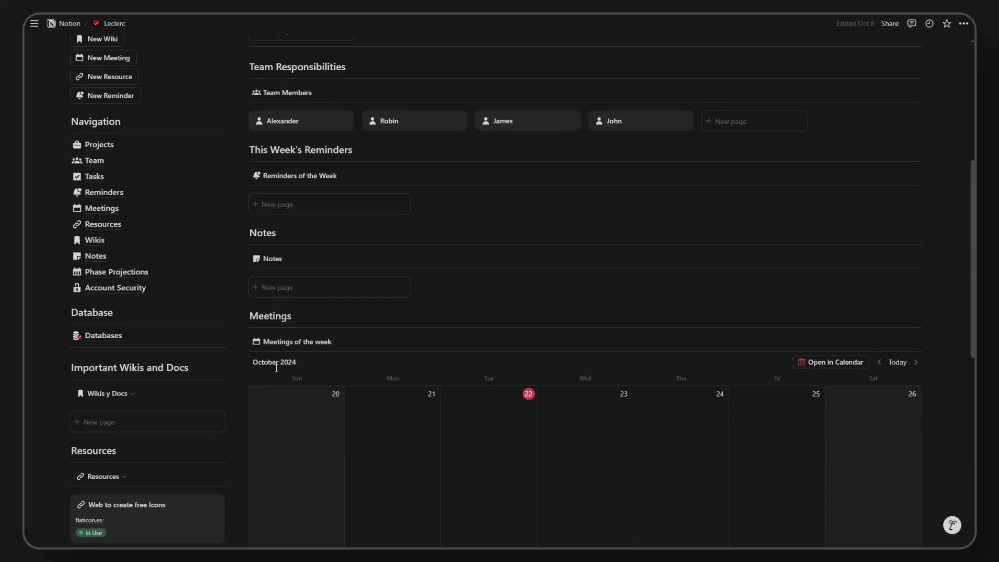
scroll(276, 368, "up", 5)
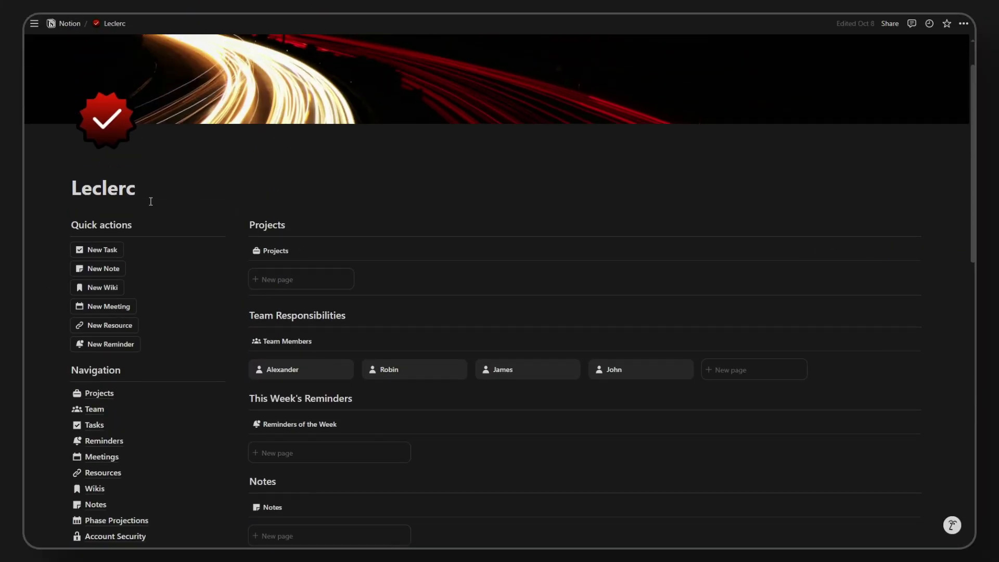
scroll(150, 201, "up", 1)
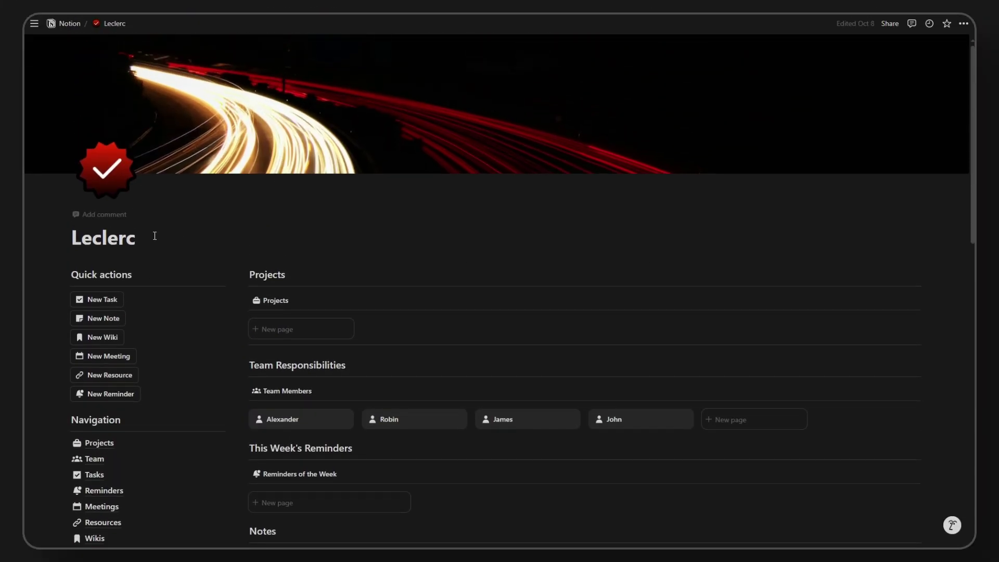